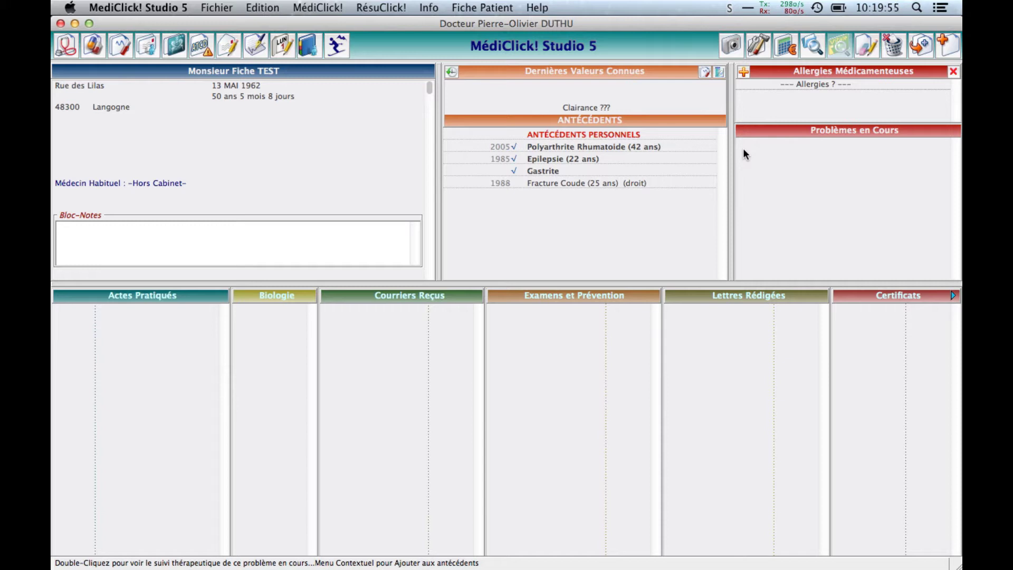
- Create a new consultation for the test patient with "Douleurs abdominales" as the main reason and save it
key(super+n)
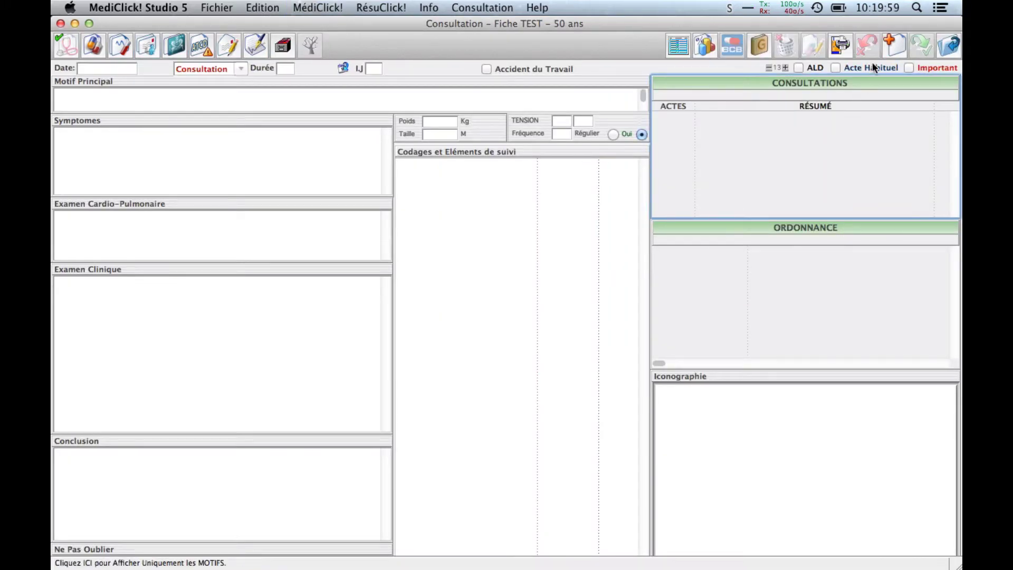
click(892, 43)
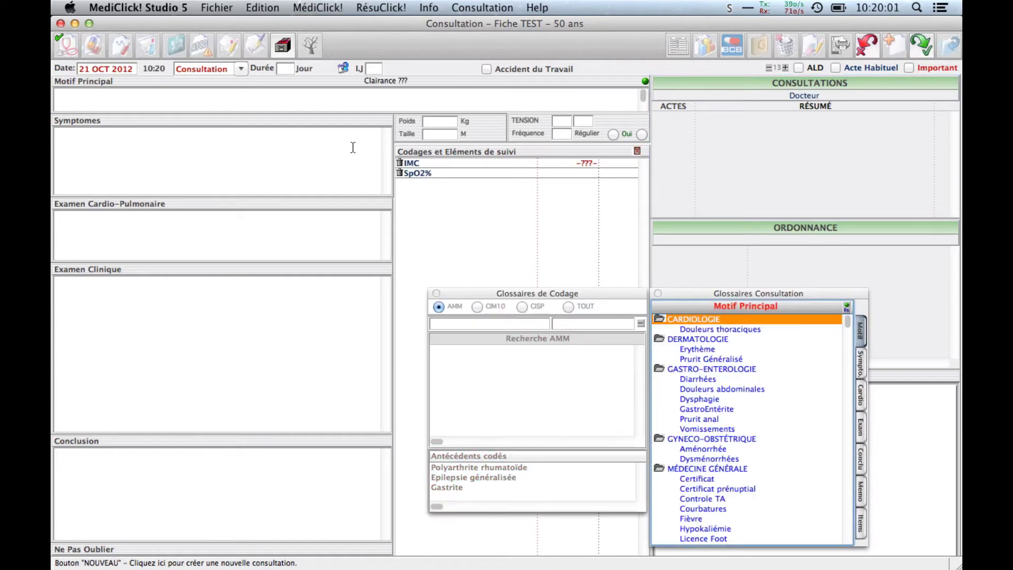
click(707, 388)
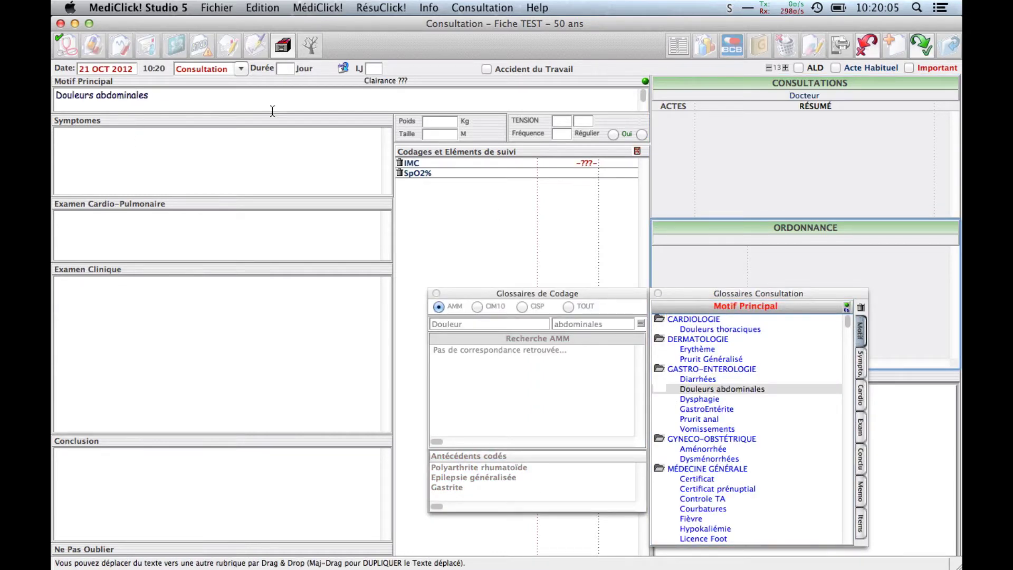
click(921, 46)
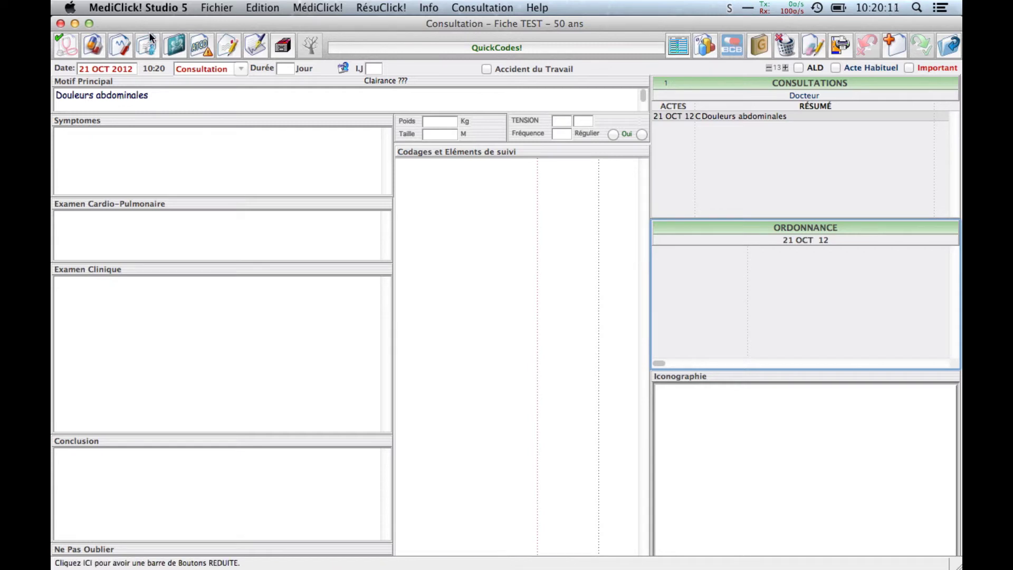
- Open the patient's prescription, view the background treatment list, and prescribe 2 boxes of SPASFON CPR 30 with the standard posology of 6 comprimés par jour
click(96, 45)
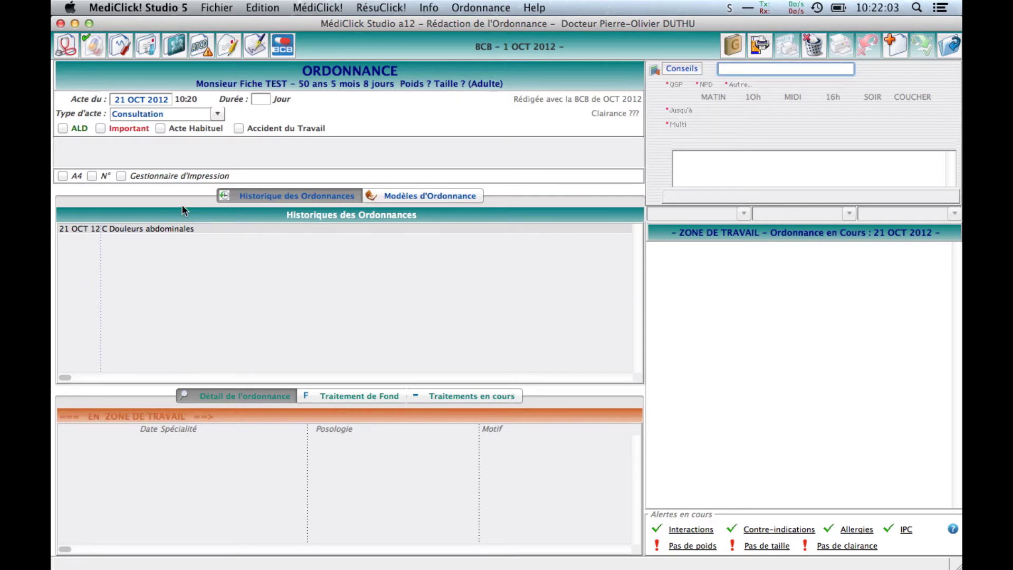
click(368, 397)
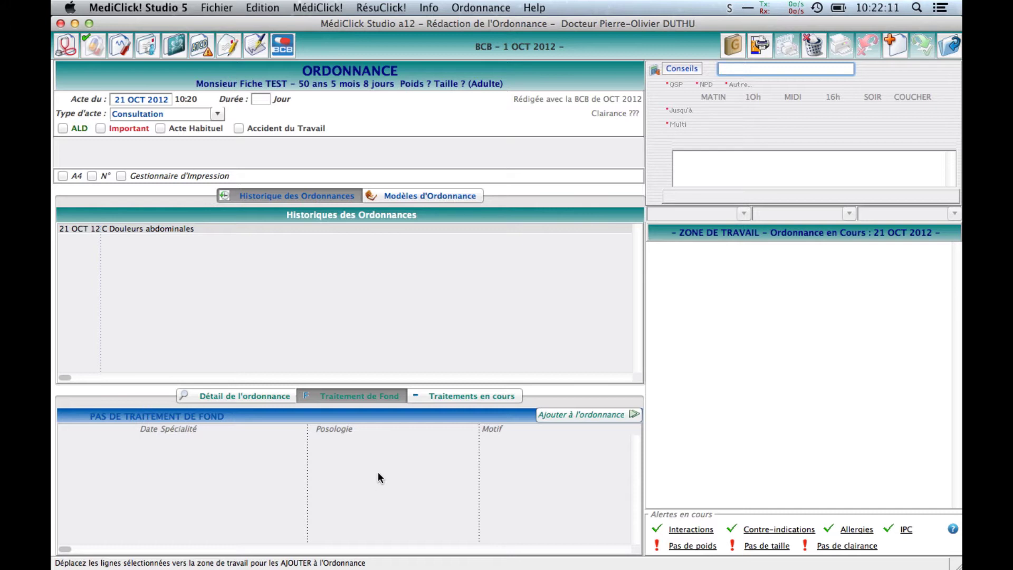
text(SPASF)
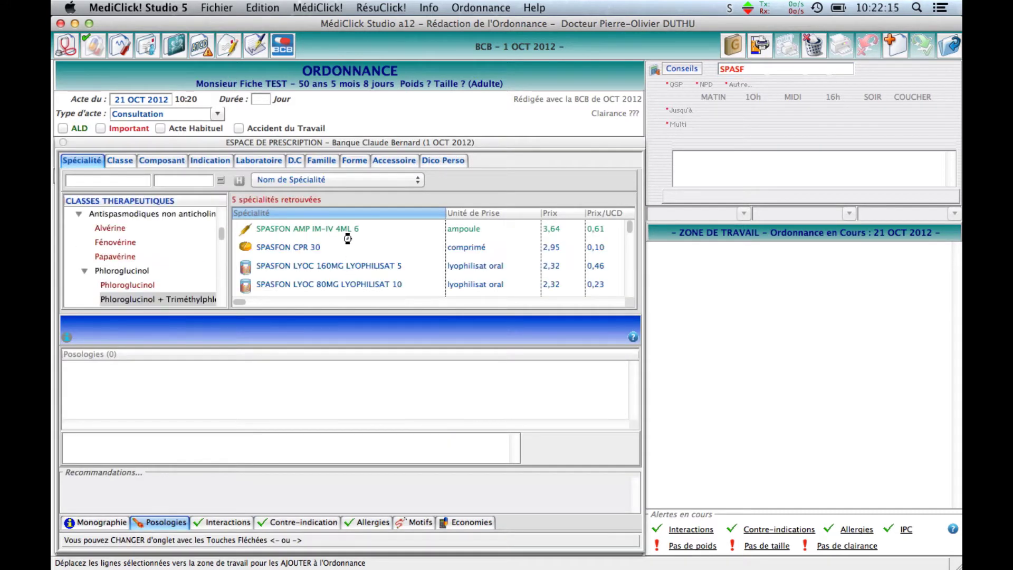
click(325, 246)
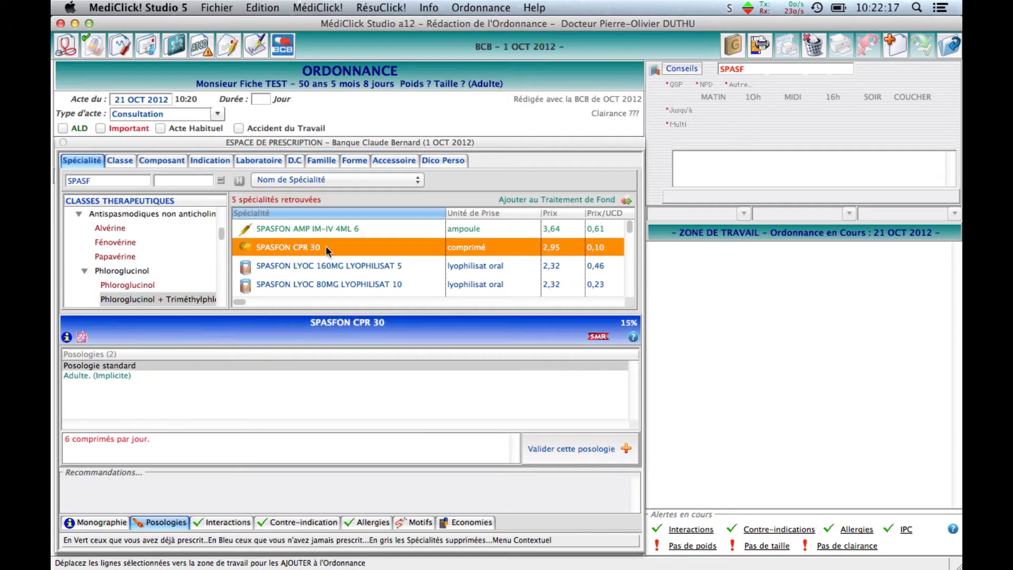
click(562, 448)
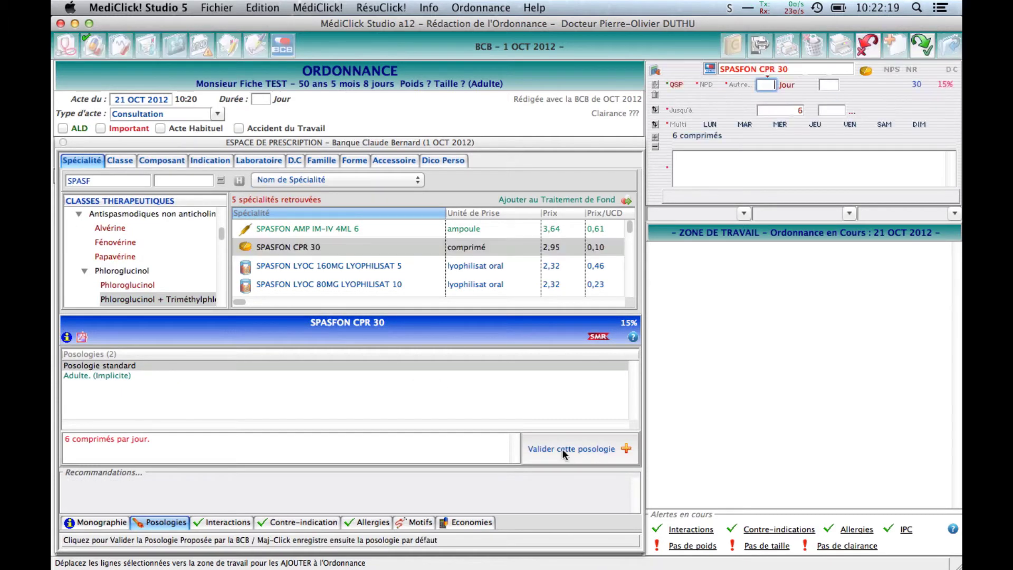
click(827, 86)
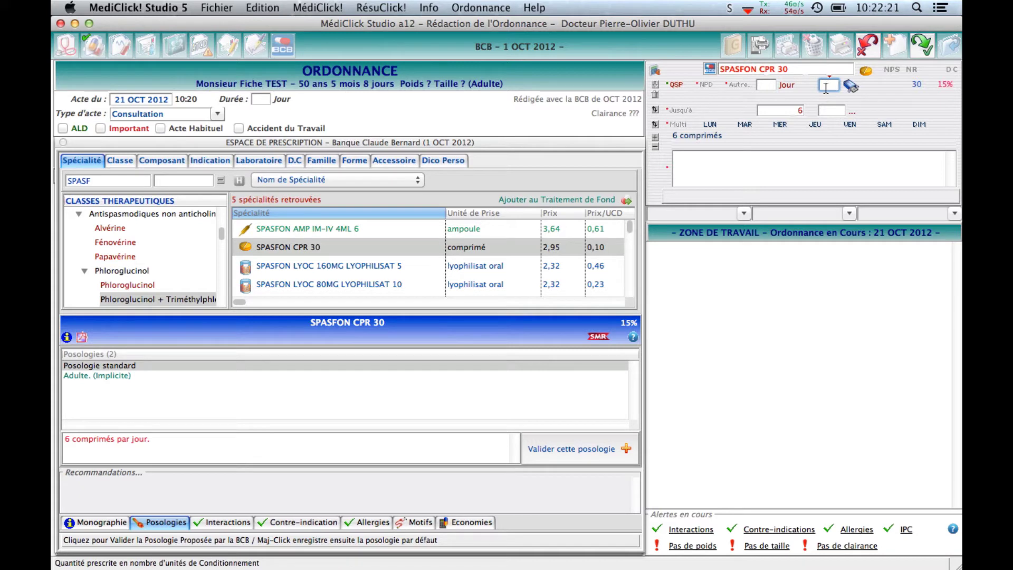
text(2)
key(Return)
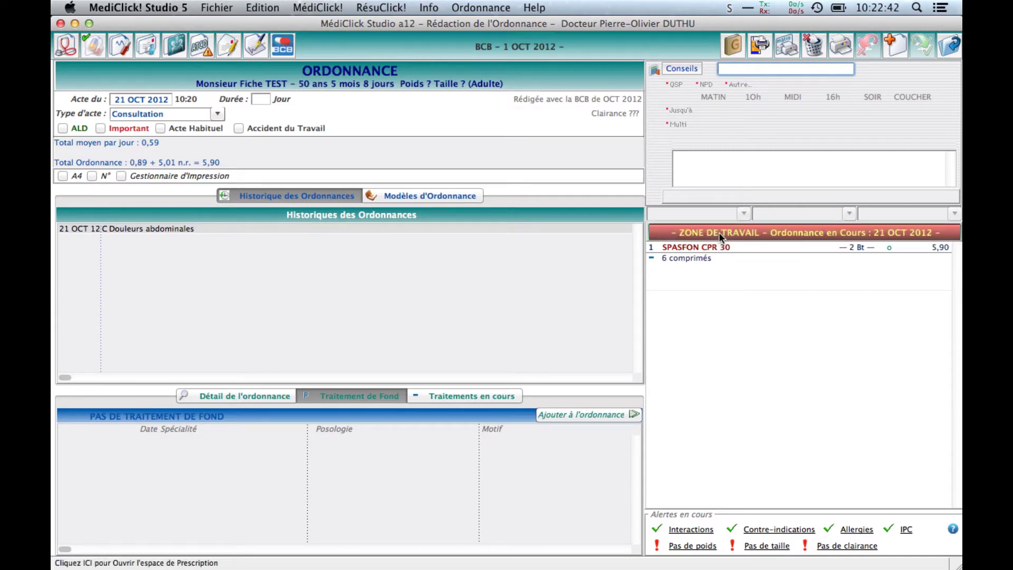
- Open and close the prescribing space, and reopen it from the SPASFON CPR 30 line of the current prescription
click(718, 232)
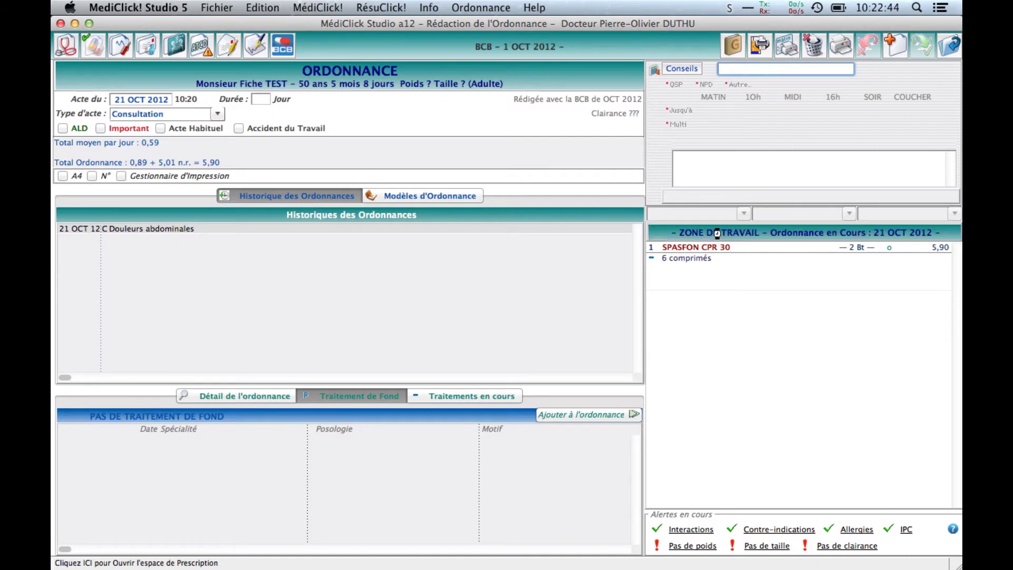
click(67, 142)
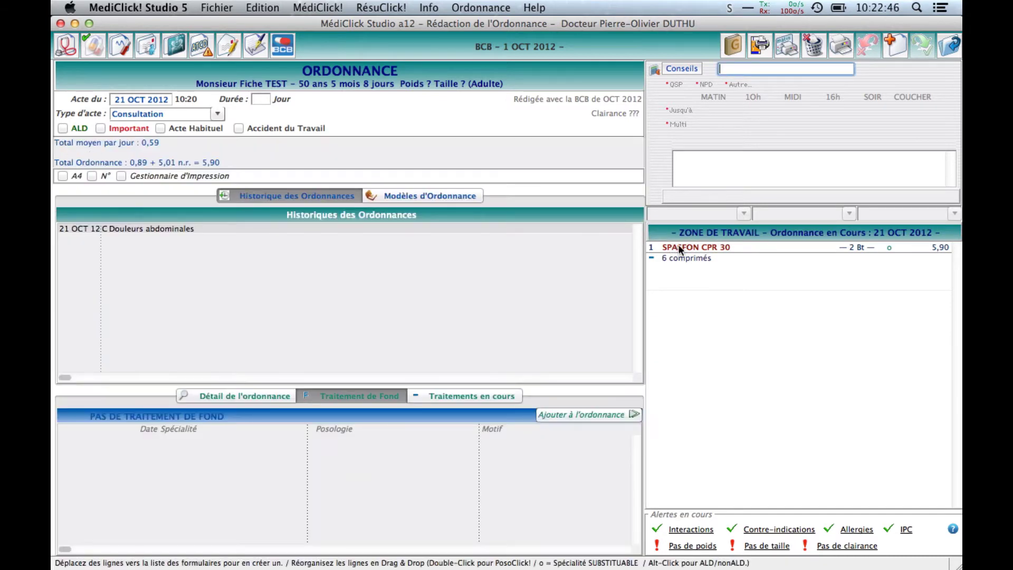
click(753, 255)
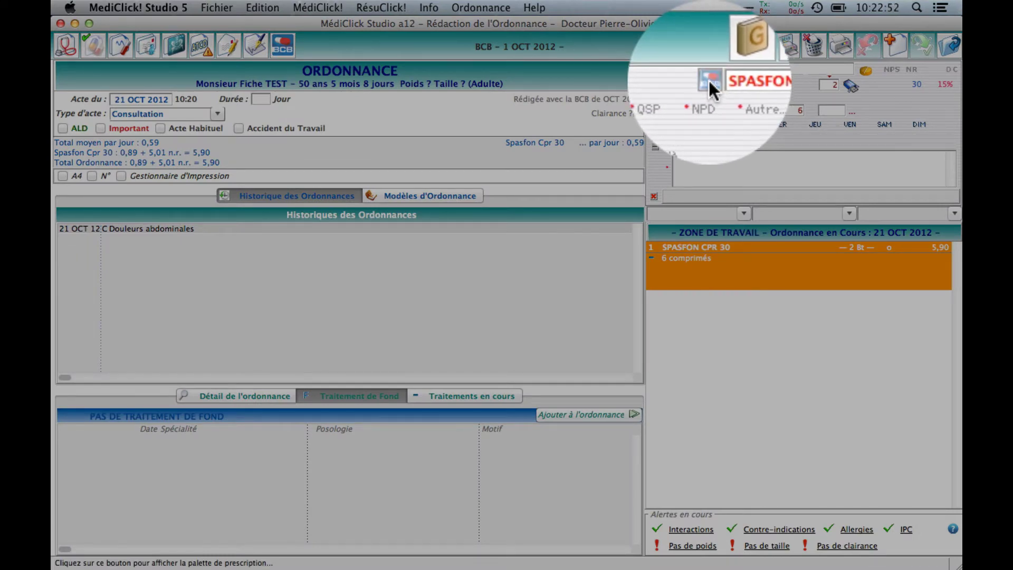
click(709, 68)
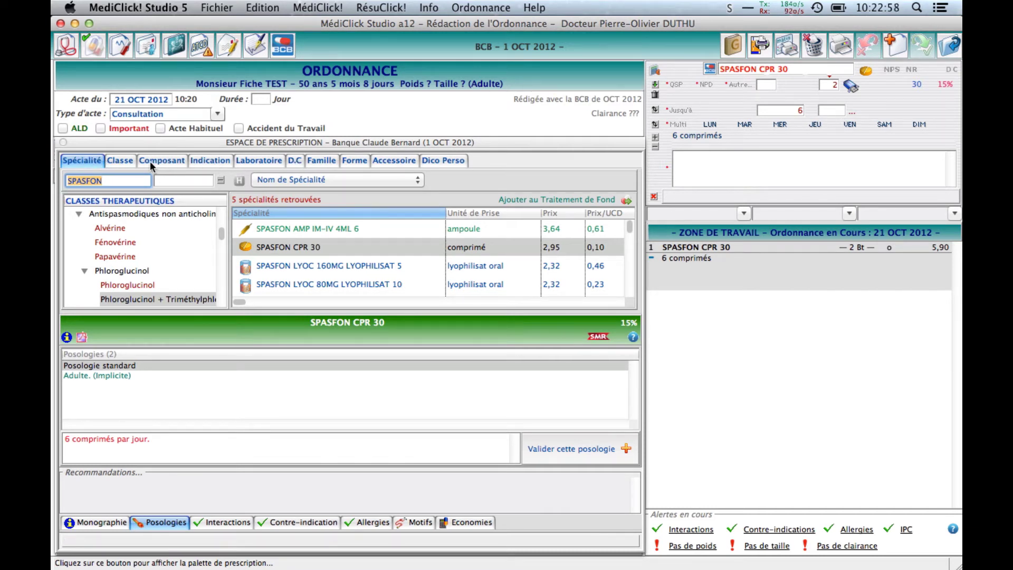
- Search the drug database for "NOVATR" and start adding NOVATREX 2,5MG CPR 12 to the background treatment
text(NOV)
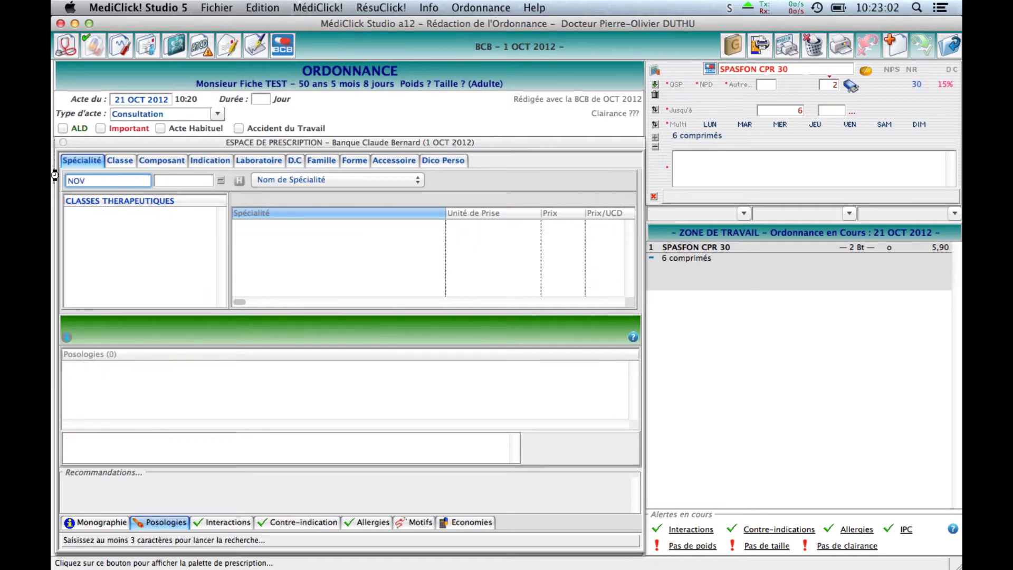
text(ATR)
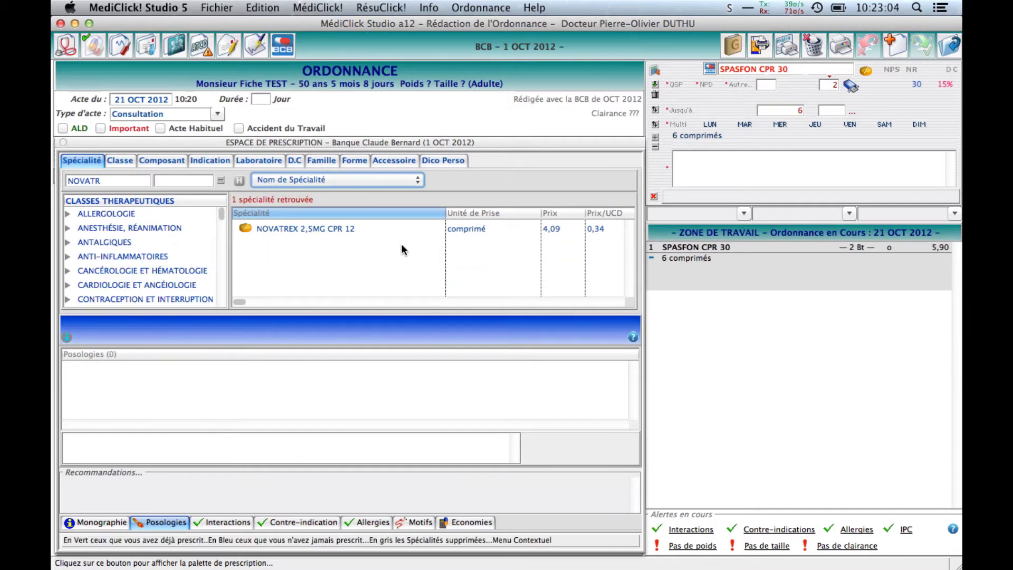
click(340, 228)
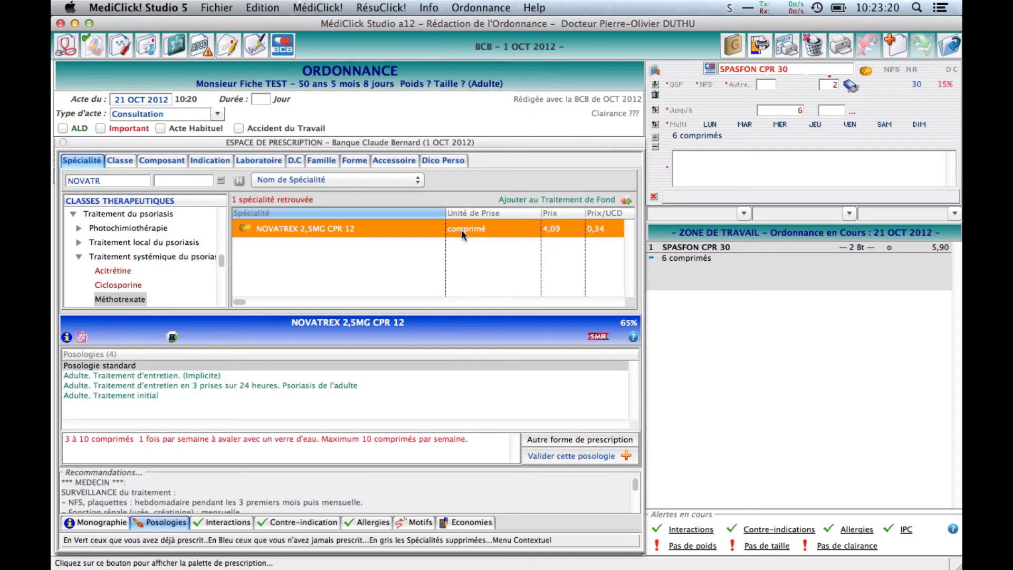
right_click(380, 231)
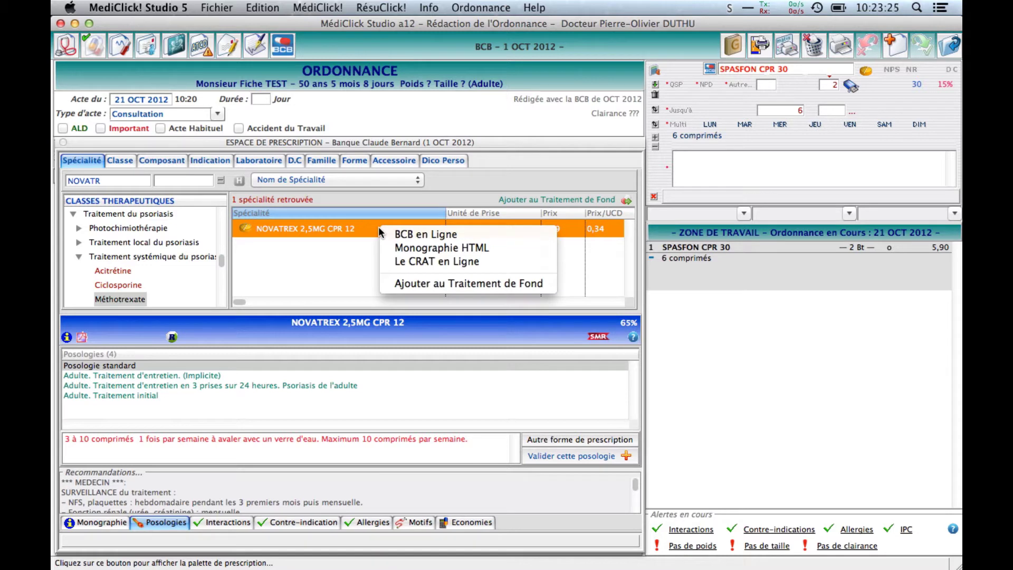
click(427, 282)
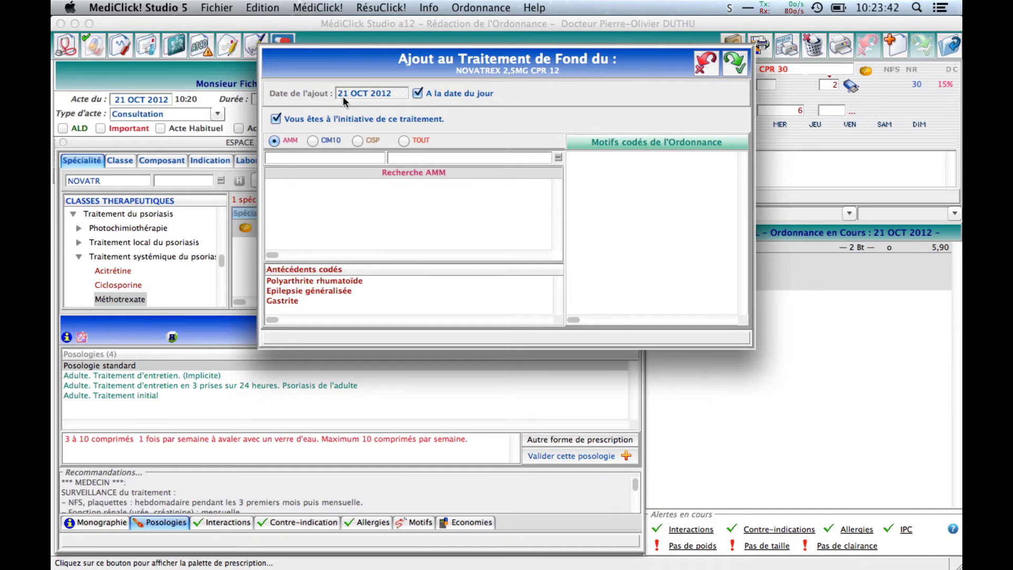
- Turn off the current-date option, clear the addition date, and unmark the treatment as initiated by the current doctor
click(417, 93)
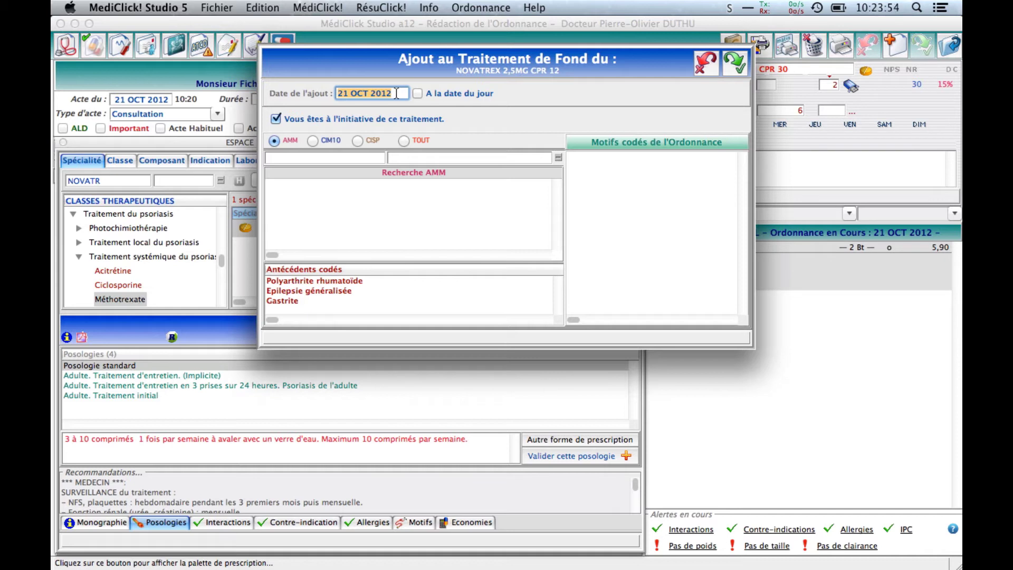
key(BackSpace)
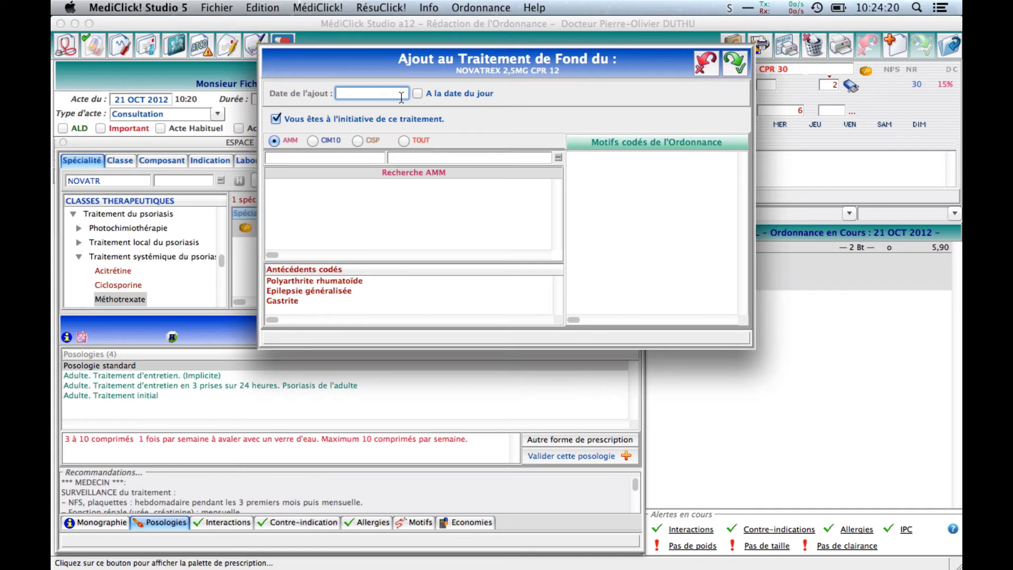
click(312, 118)
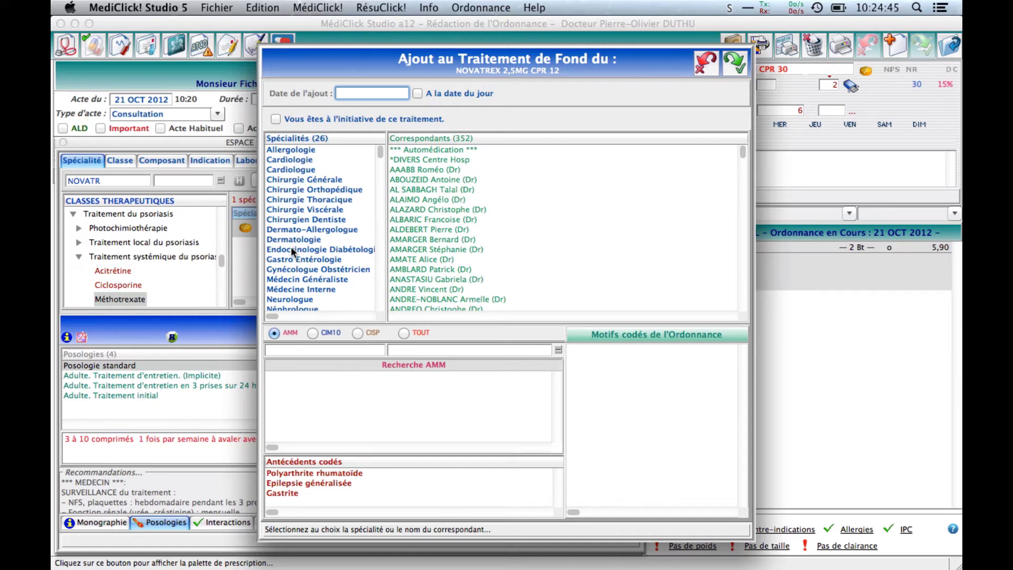
- Look through the specialties and correspondents, and choose the specialty Rhumatologie as the initiator of the NOVATREX treatment
mouse_move(379, 151)
mouse_down()
mouse_move(382, 311)
mouse_move(387, 133)
mouse_up()
drag(741, 151, 754, 134)
scroll(464, 267, down, 5)
scroll(467, 264, up, 5)
drag(381, 151, 386, 306)
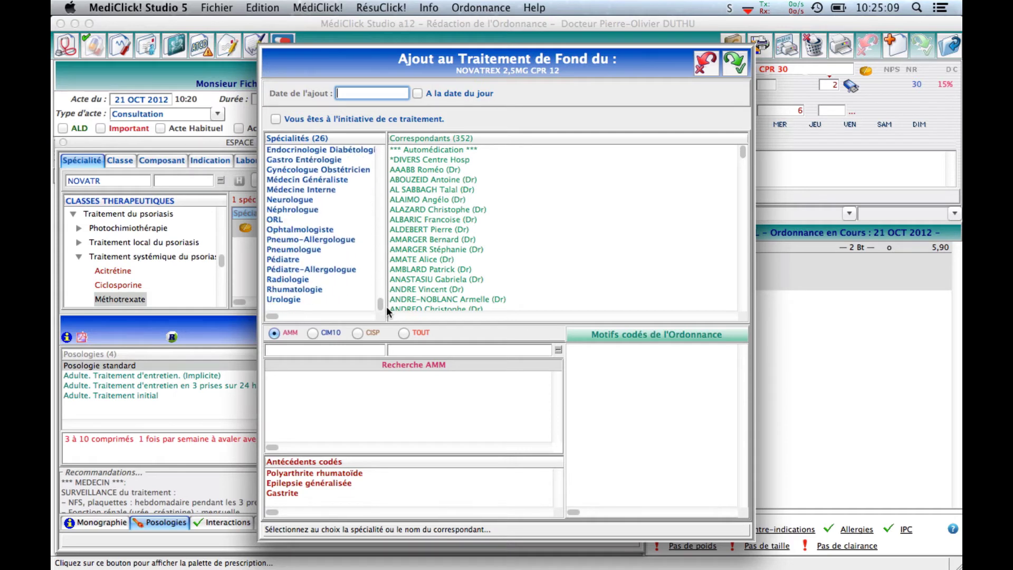
click(305, 290)
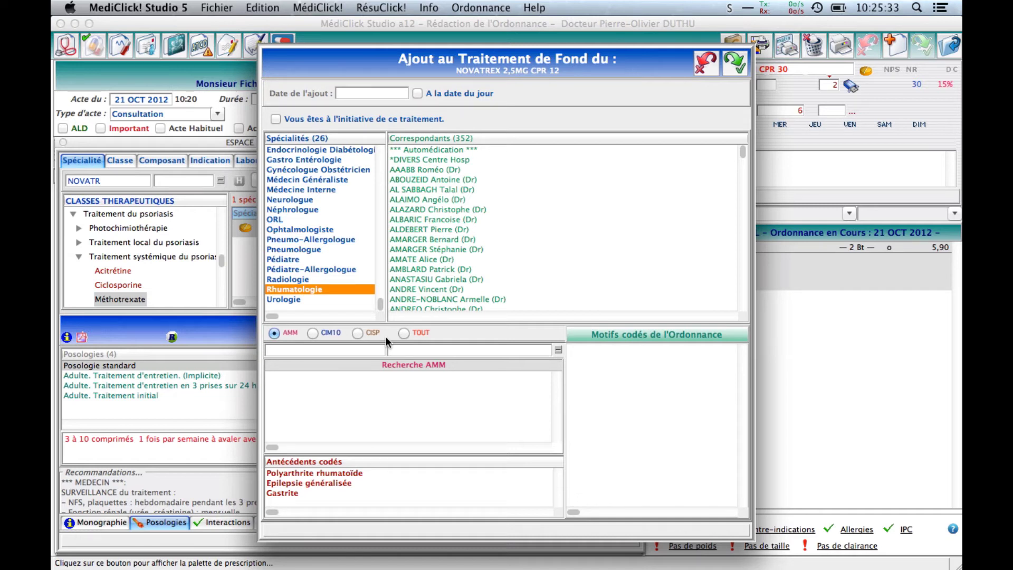
- Search the AMM reasons for "poly" and add Polyarthrite rhumatoïde from the coded history as the prescription's coded reason
click(351, 351)
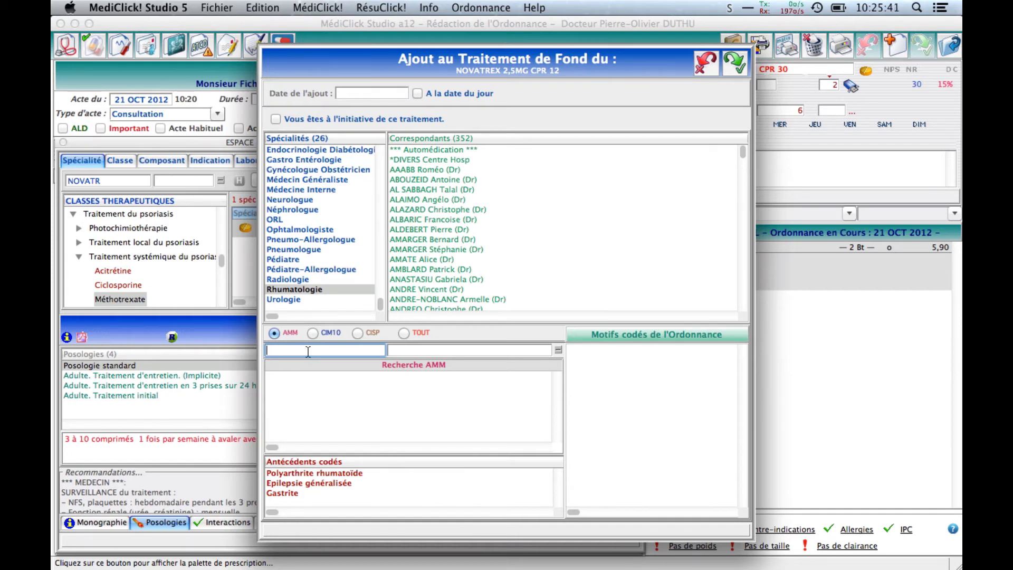
text(poly)
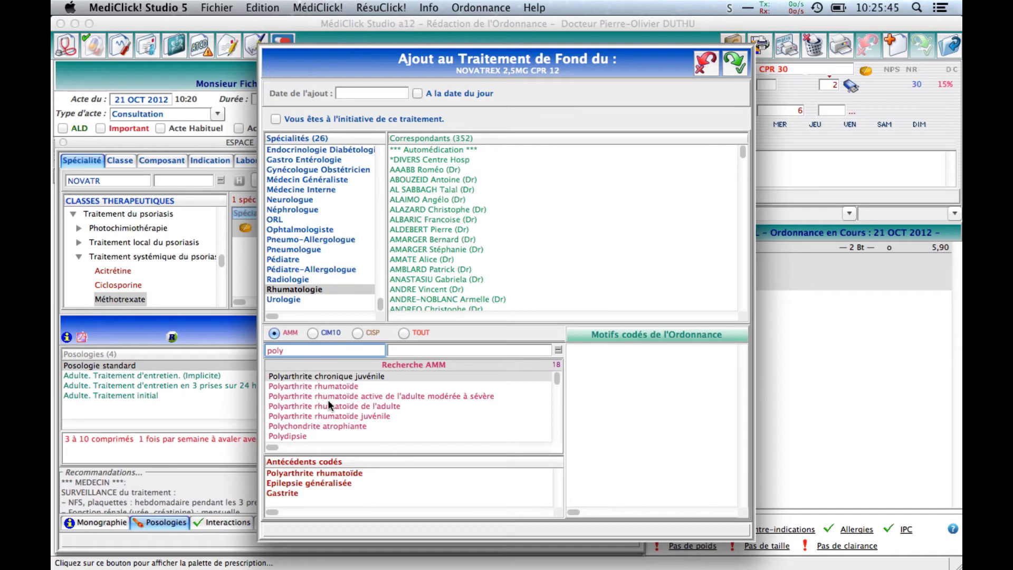
double_click(344, 473)
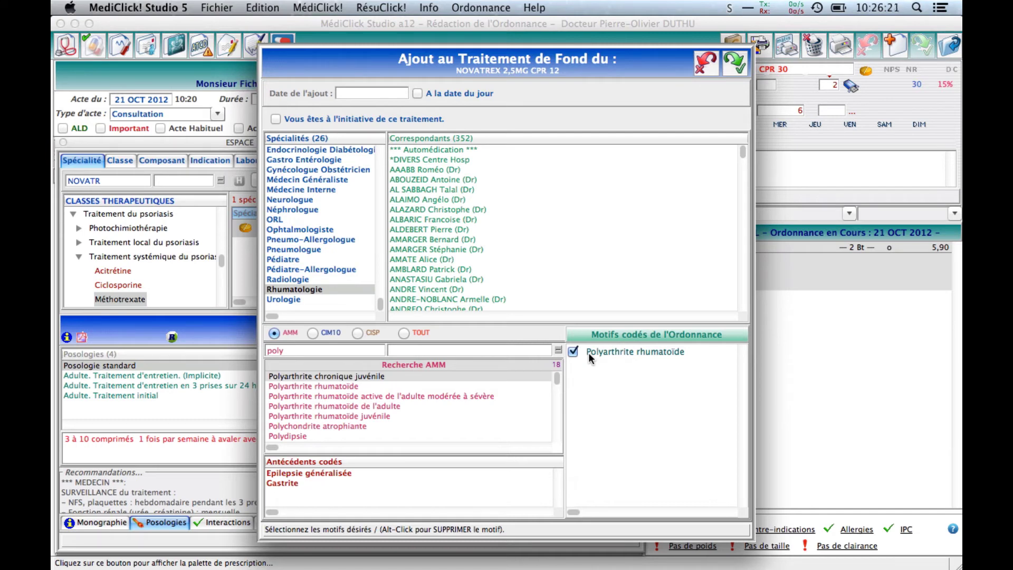
- Search for "fra" in the AMM, CIM10, CISP and combined glossaries, add Fracture as a coded reason, and tick Polyarthrite rhumatoïde as well
double_click(304, 351)
text(fra)
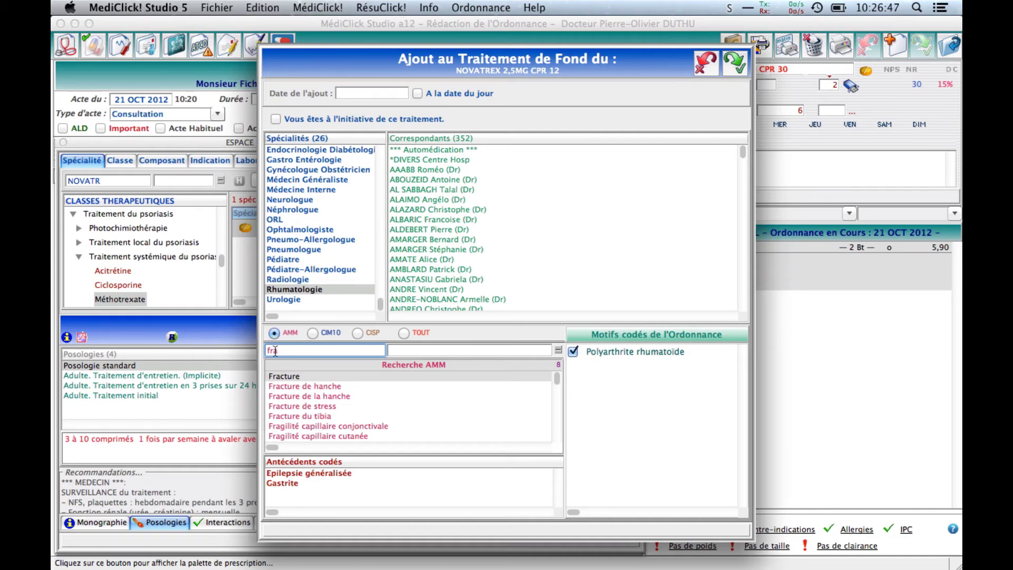
click(314, 332)
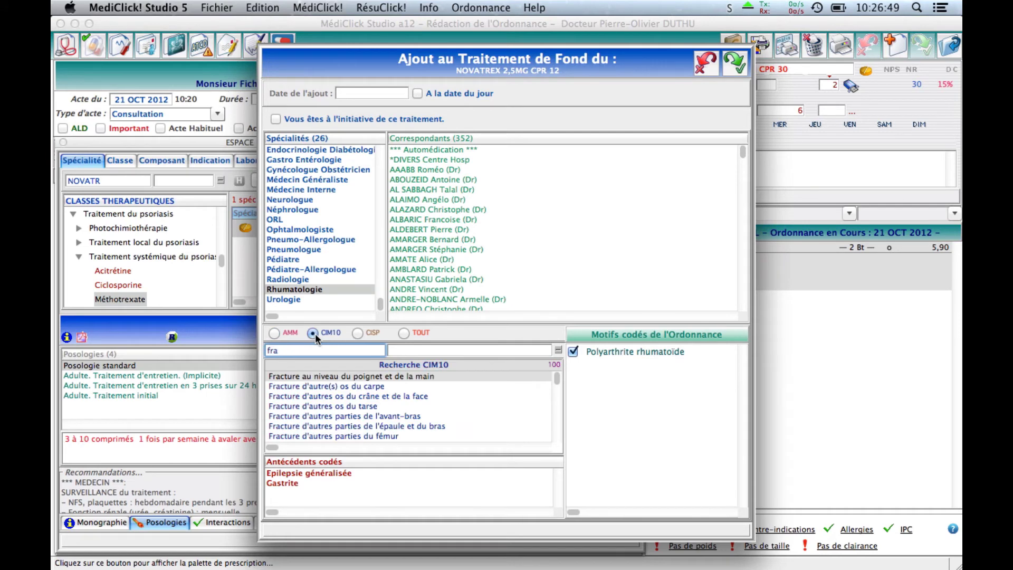
click(358, 333)
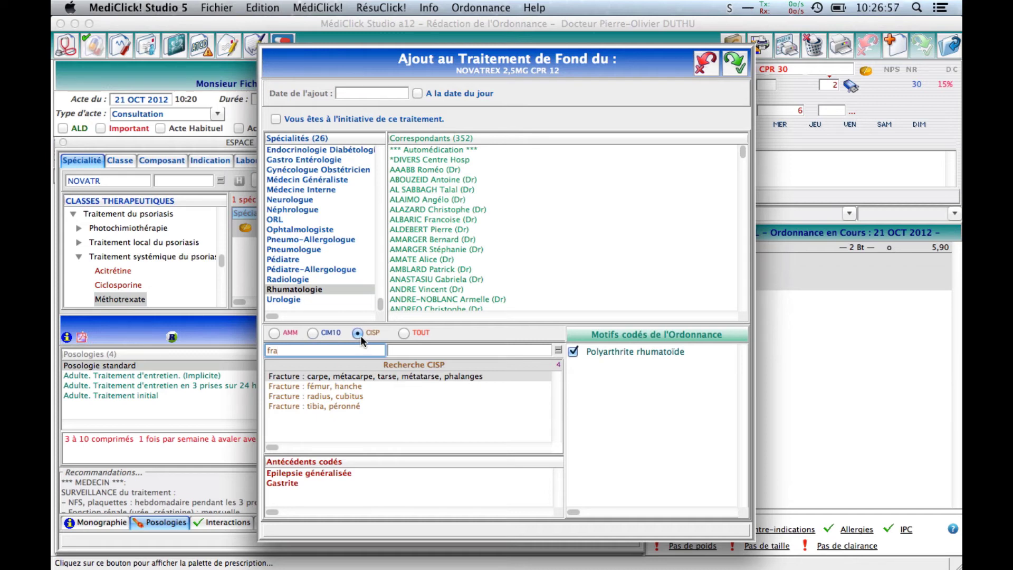
click(403, 333)
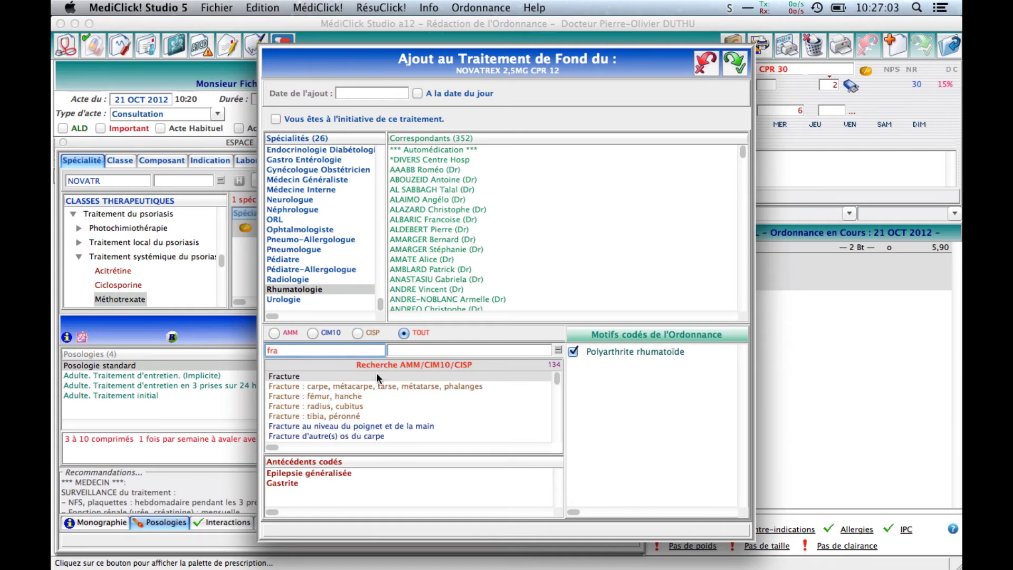
mouse_move(558, 377)
mouse_down()
mouse_move(561, 438)
mouse_move(562, 362)
mouse_up()
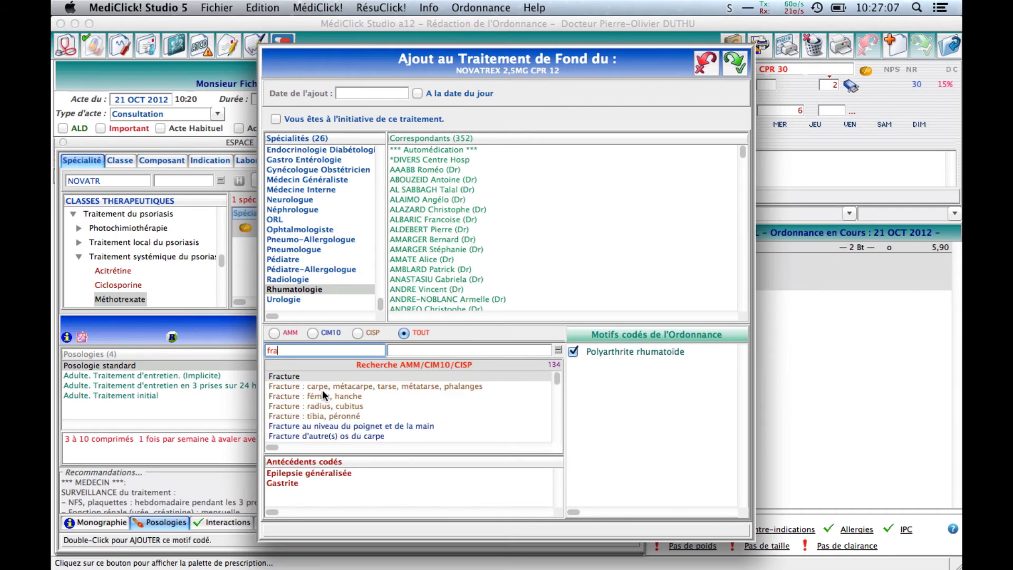
double_click(299, 375)
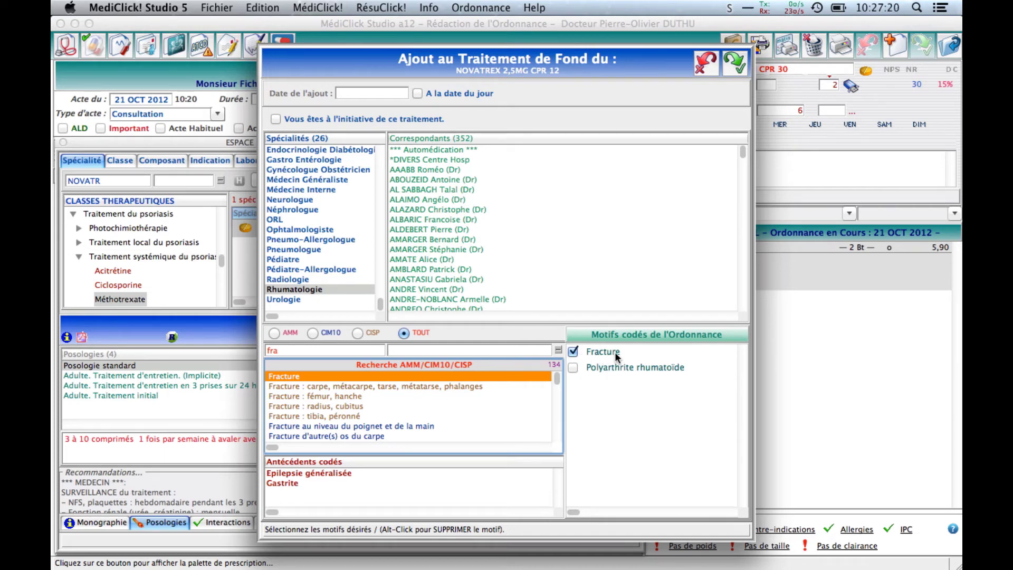
click(573, 367)
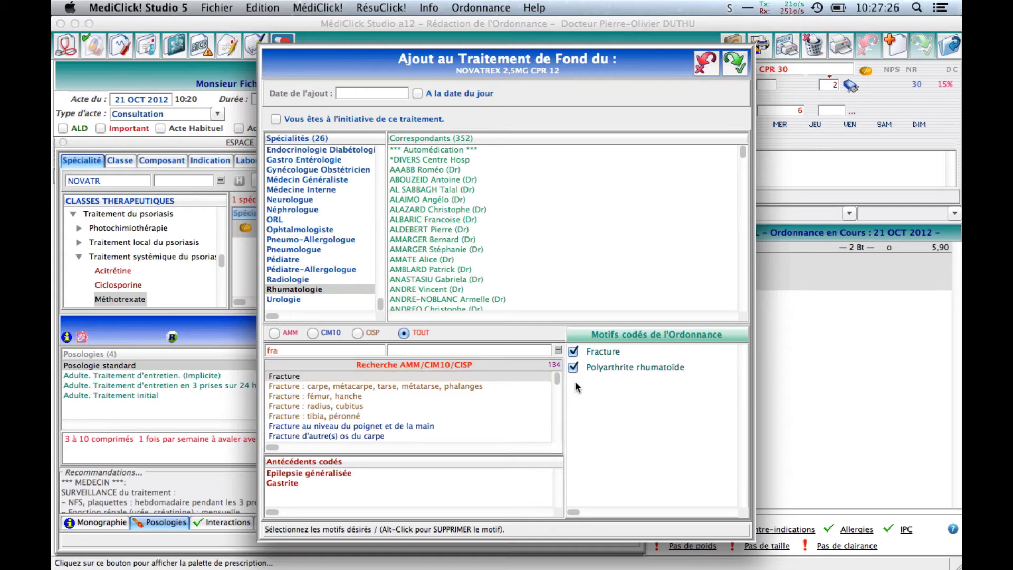
- Validate the addition of NOVATREX to the background treatment, and review its reasons and initiator in the patient's background treatment list
click(737, 68)
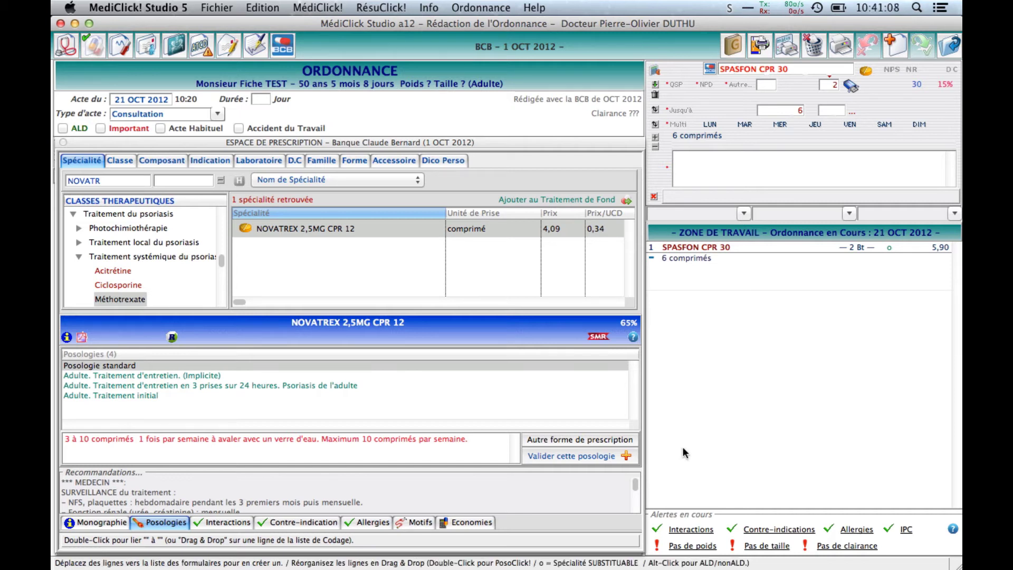
click(63, 142)
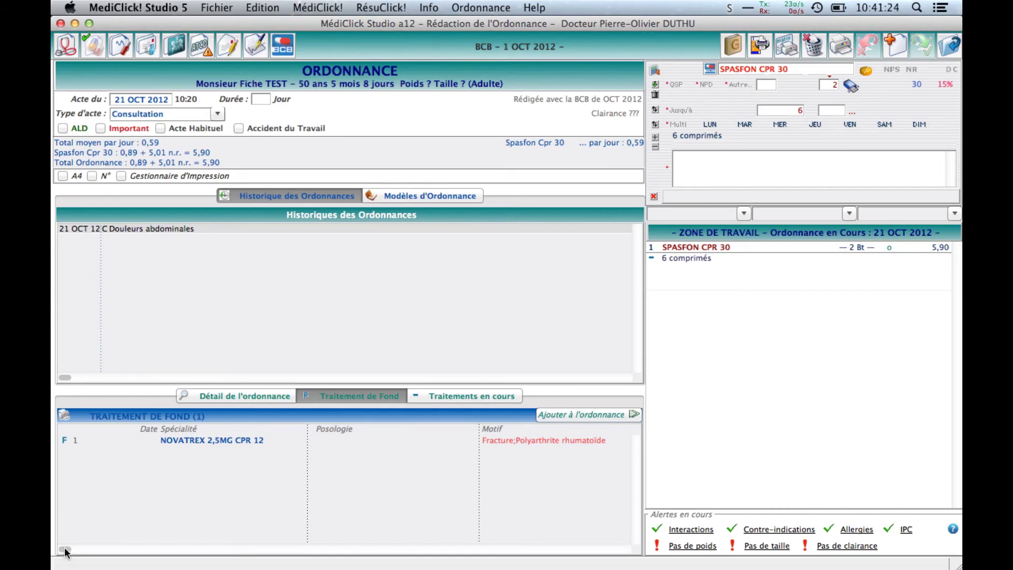
drag(66, 552, 135, 549)
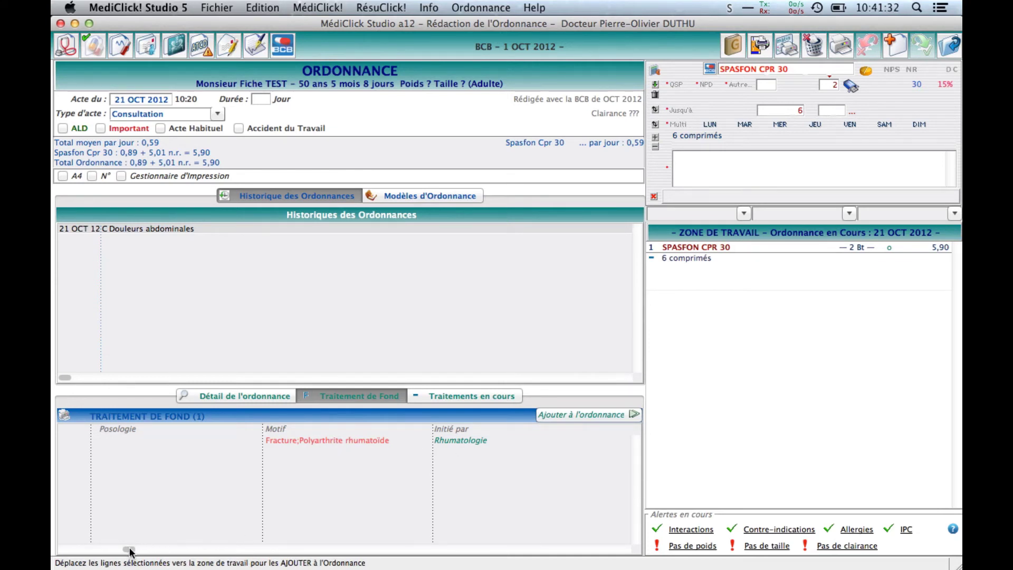
drag(129, 549, 64, 552)
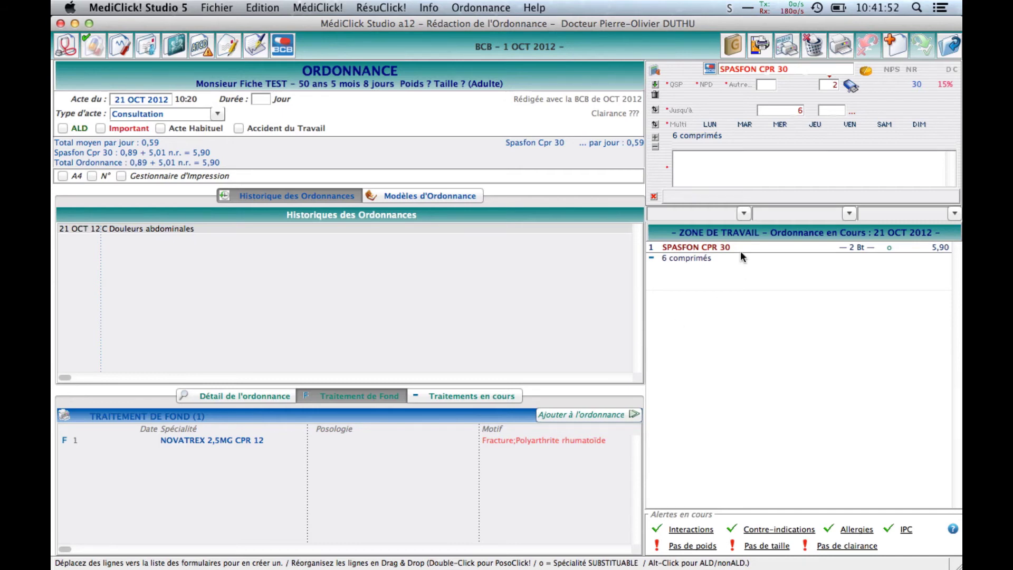
- Search the specialties for "KEPP" and start adding KEPPRA 500MG CPR SECABLE 60 to the background treatment
click(739, 235)
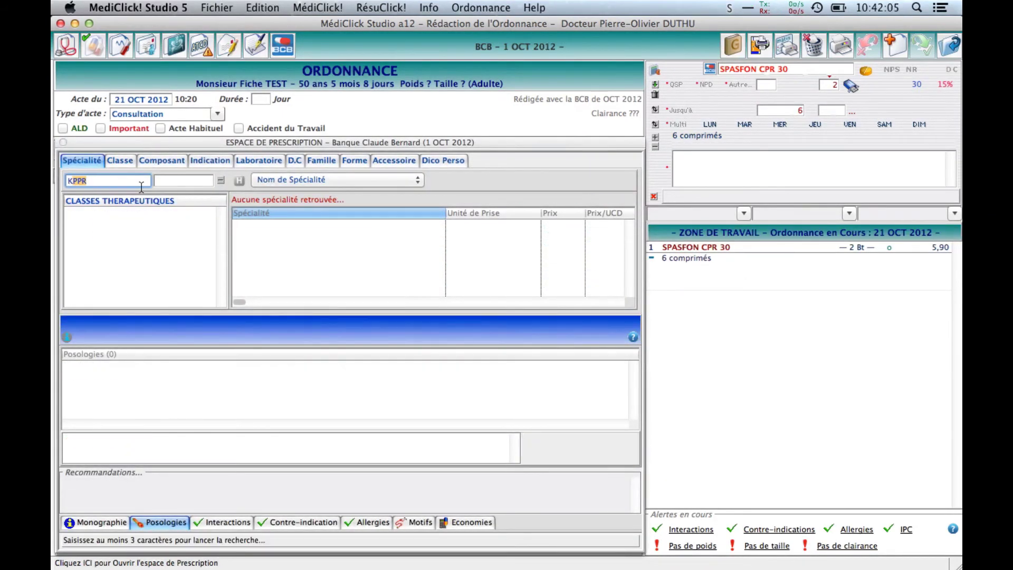
text(KEP)
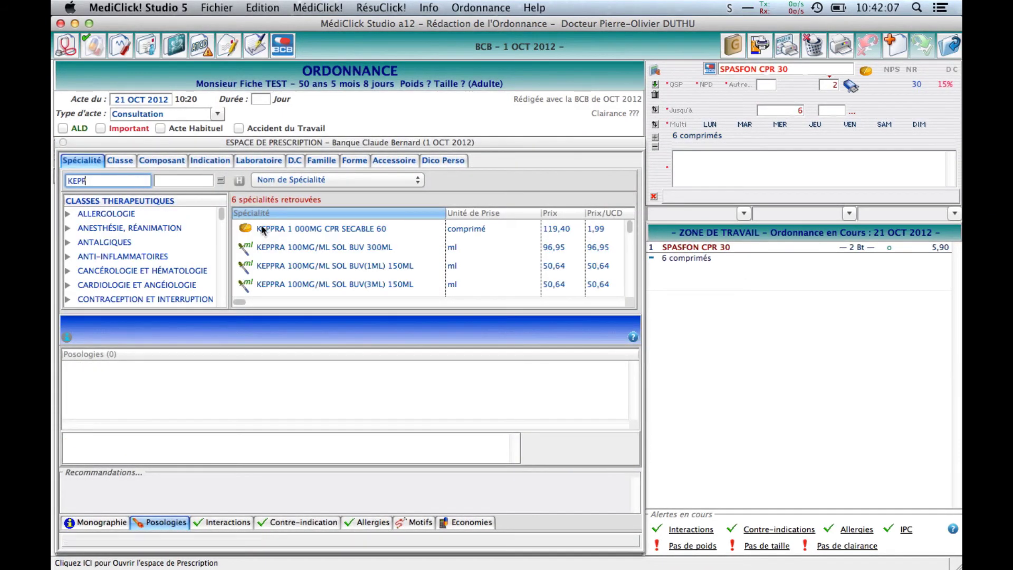
scroll(343, 284, down, 2)
text(P)
click(341, 283)
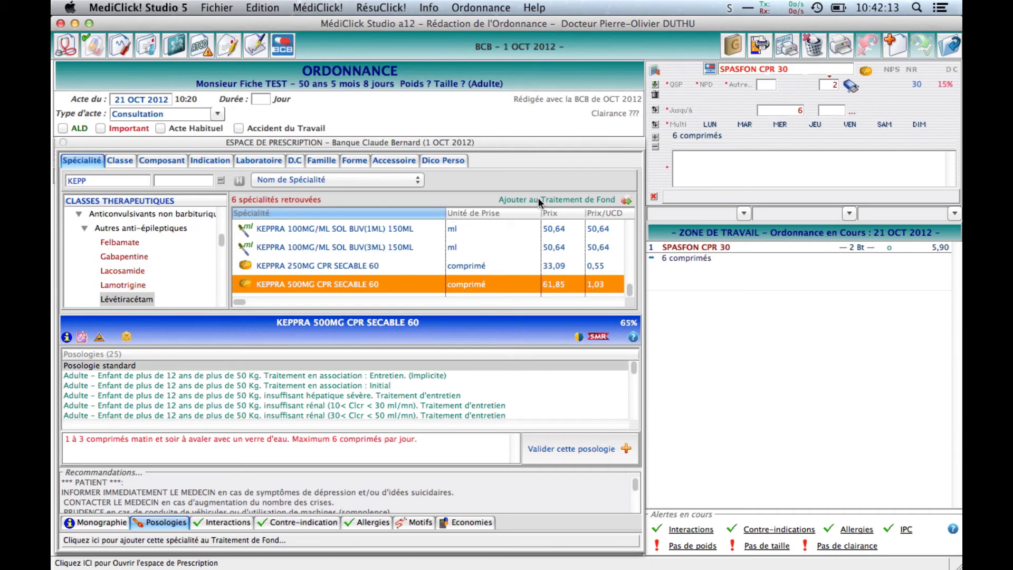
right_click(480, 284)
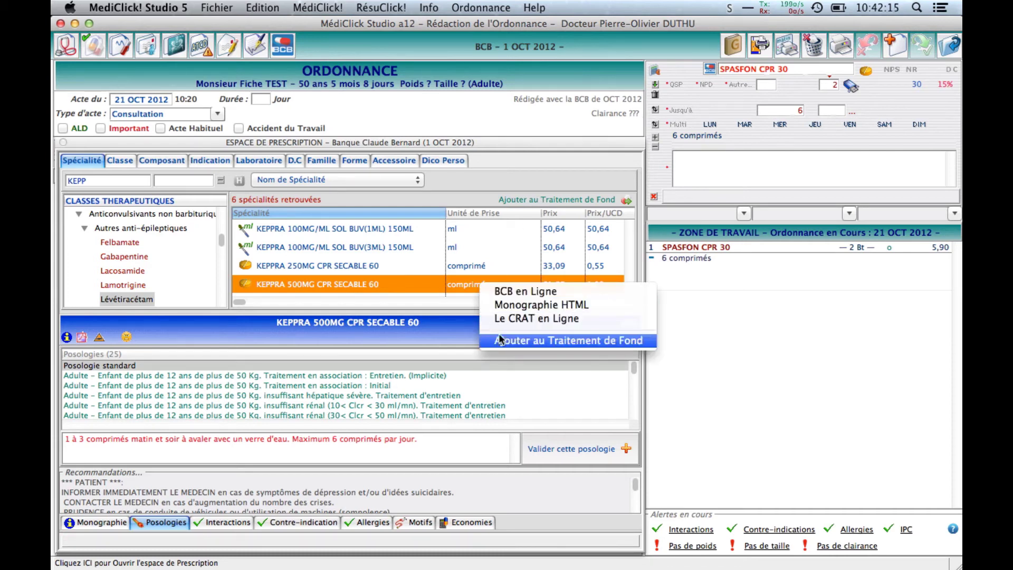
click(508, 242)
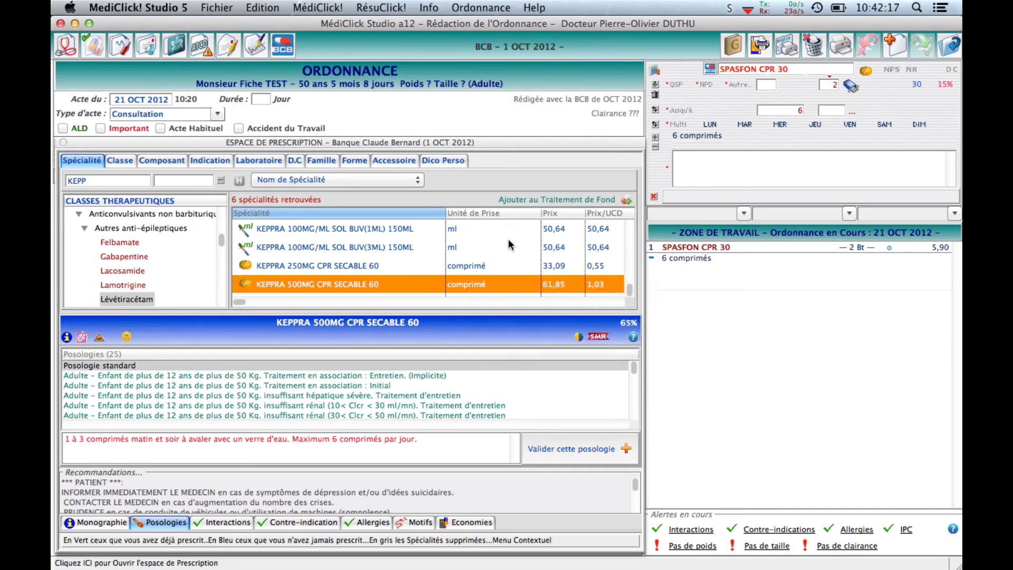
click(525, 198)
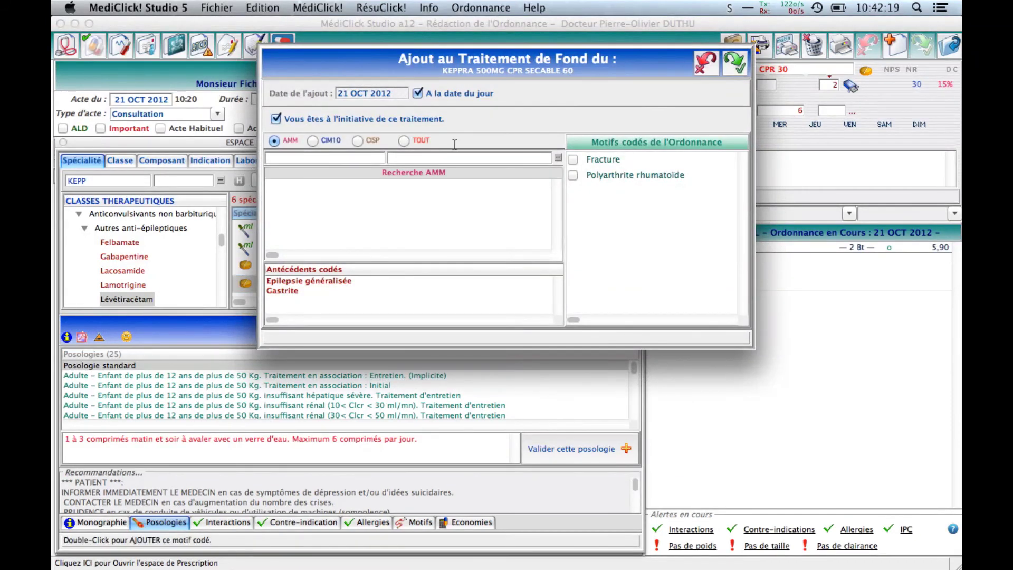
- Unmark KEPPRA as initiated by the current doctor, turn off the current-date option, and clear the addition date
click(277, 118)
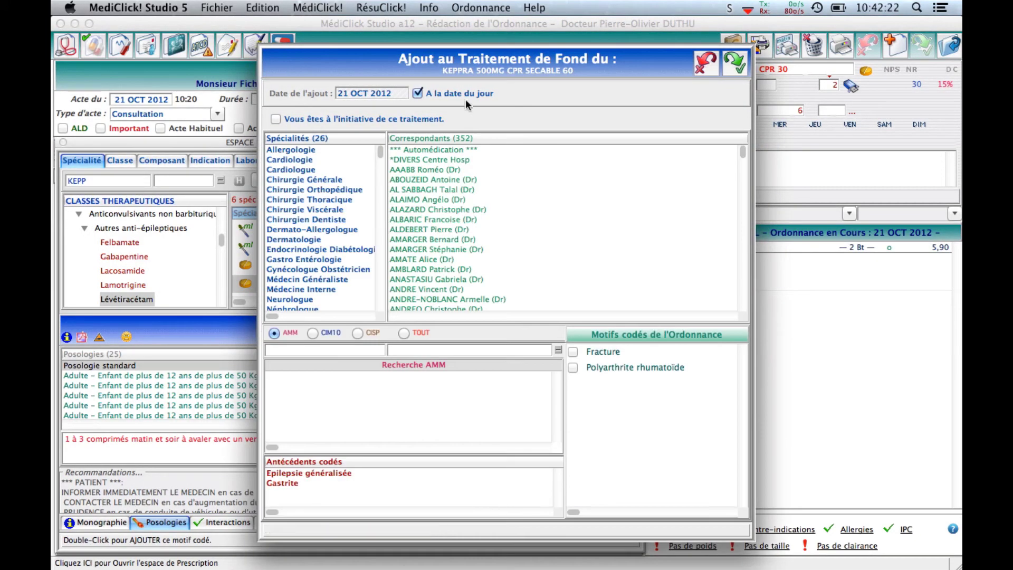
click(439, 92)
key(BackSpace)
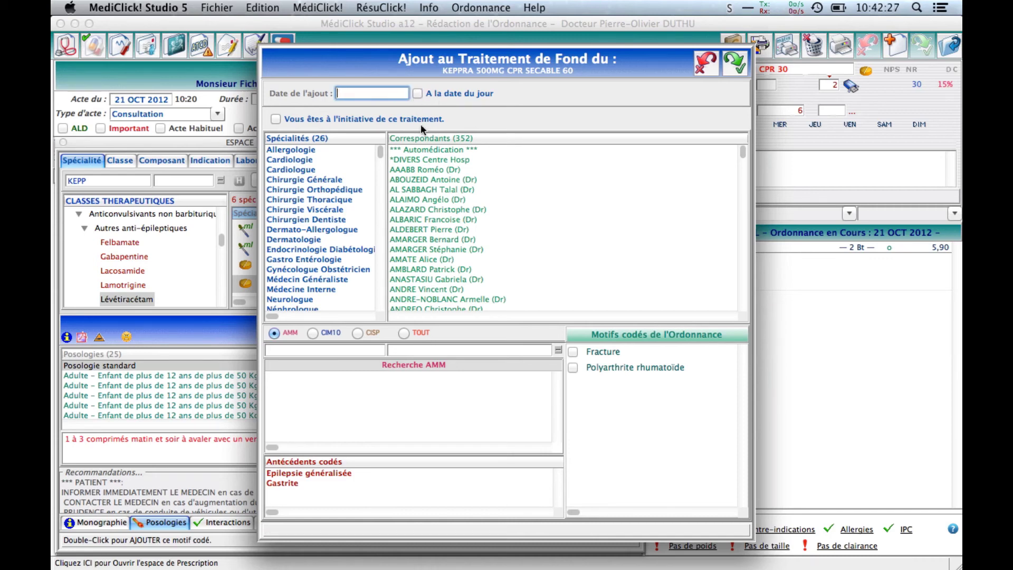
- Choose the specialty Neurologue as KEPPRA's initiator, select Epilepsie généralisée in the coded history, and validate the addition
drag(379, 150, 376, 283)
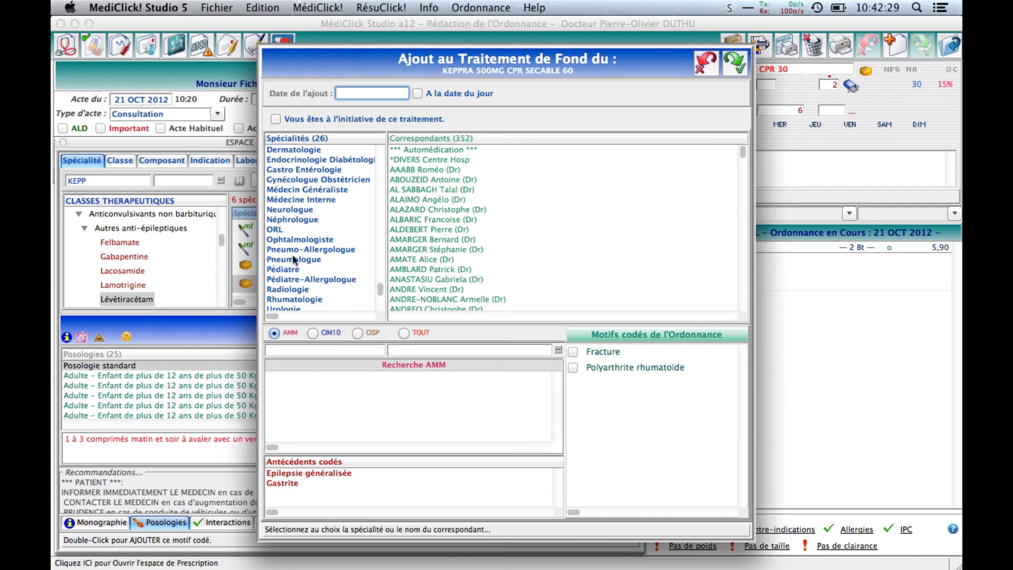
click(288, 209)
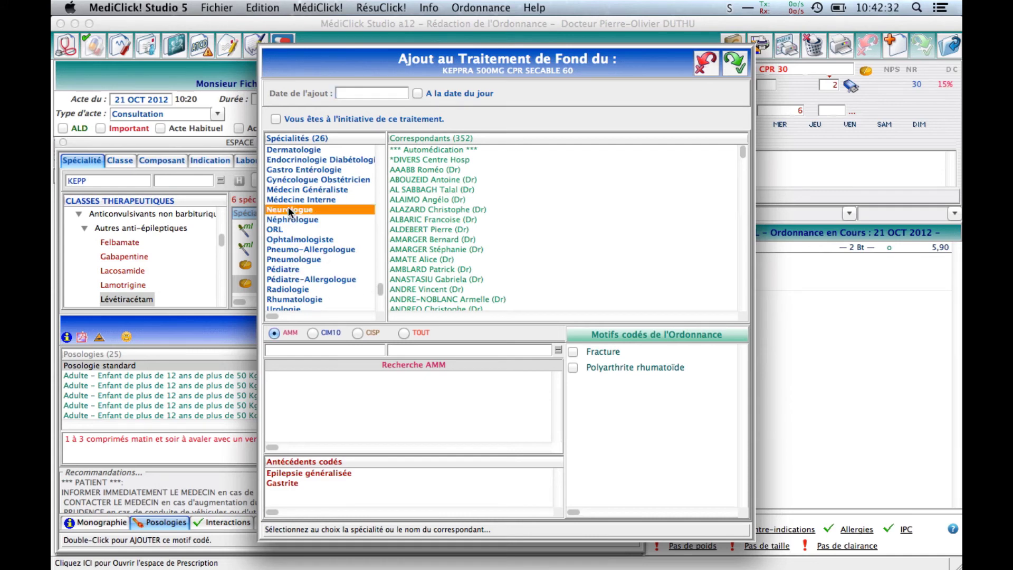
click(736, 63)
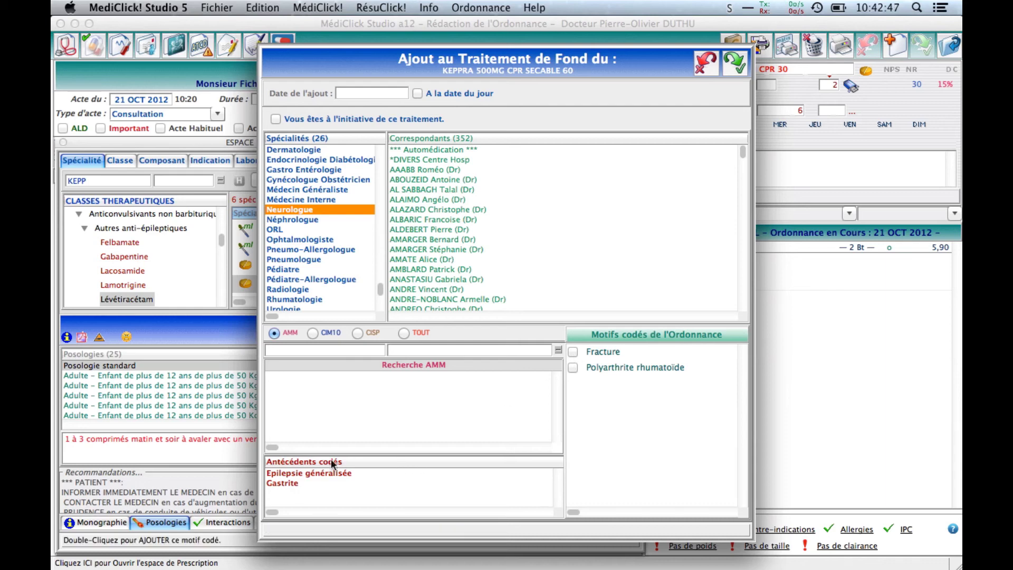
click(293, 473)
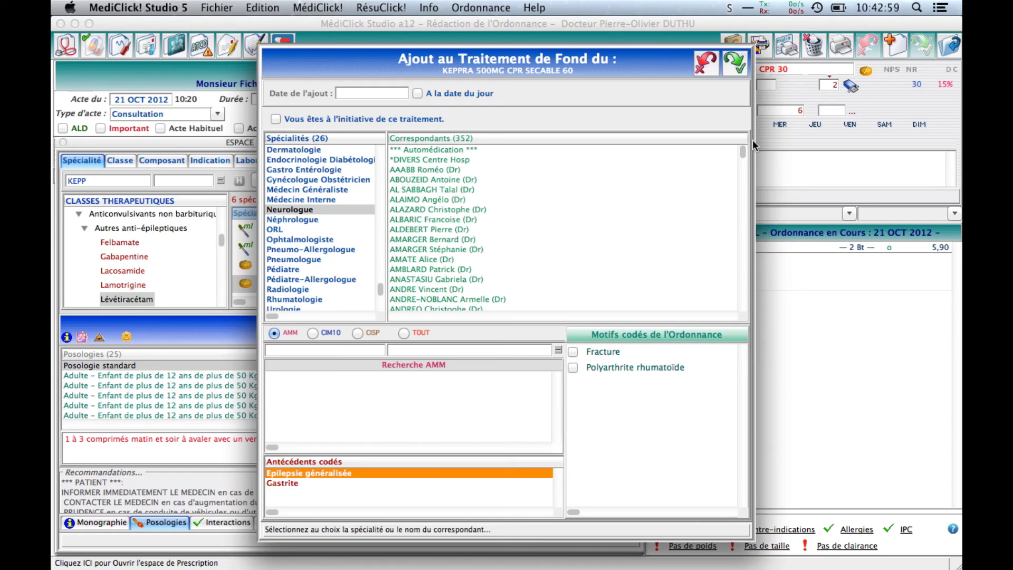
click(735, 63)
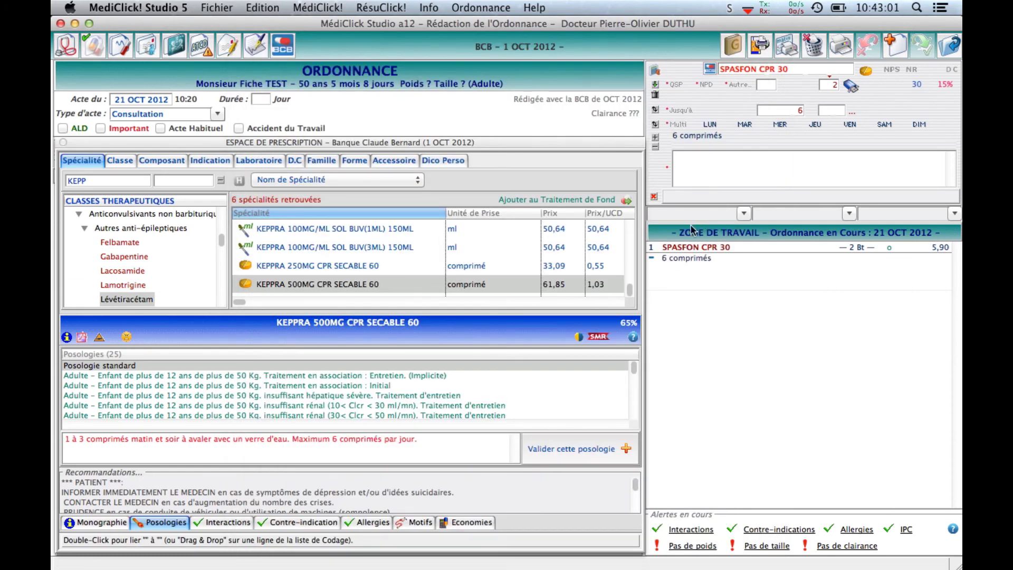
- Return to the background treatment list and check the reasons and initiators recorded for KEPPRA and NOVATREX
click(63, 142)
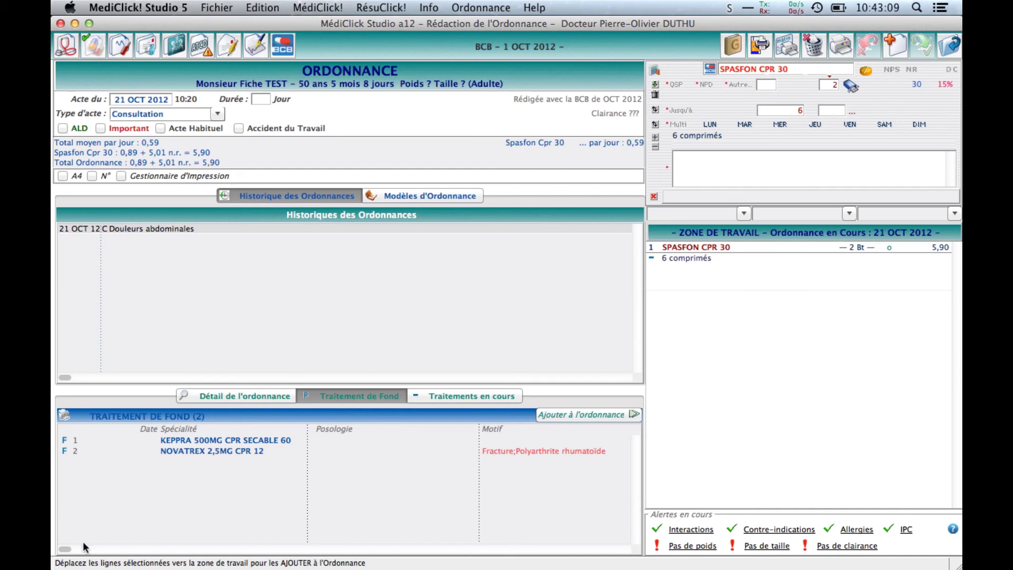
scroll(92, 544, right, 5)
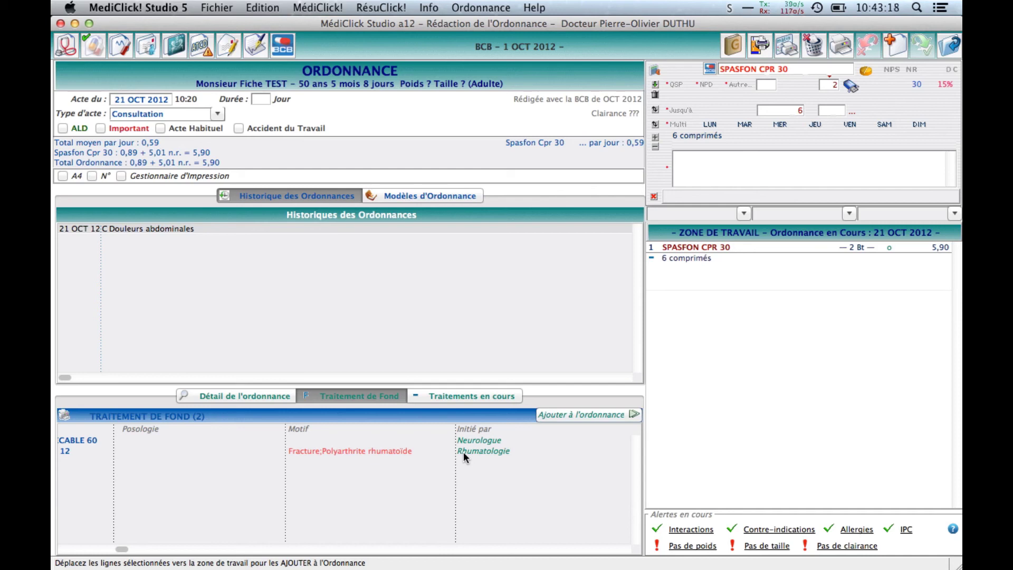
scroll(463, 452, left, 5)
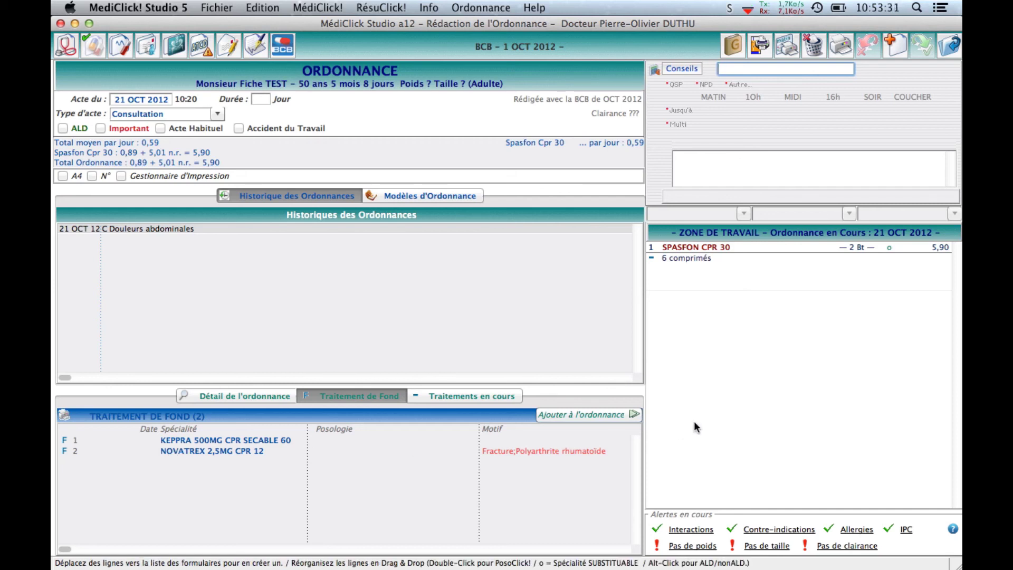
- Search the specialties for "PREVI" and display the drug interactions of PREVISCAN 20MG CPR SECABLE 30
text(PREVI)
key(Return)
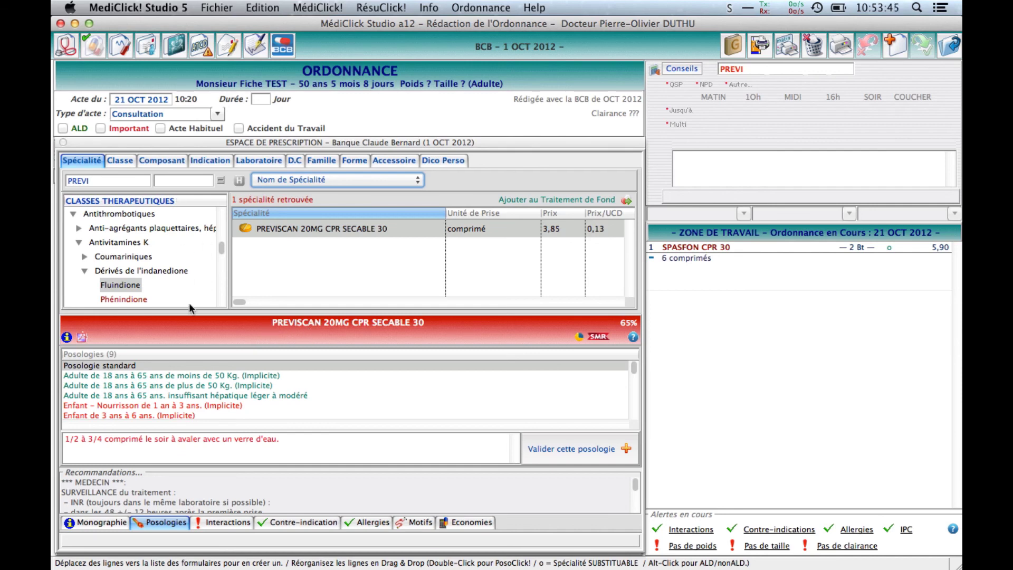
click(220, 522)
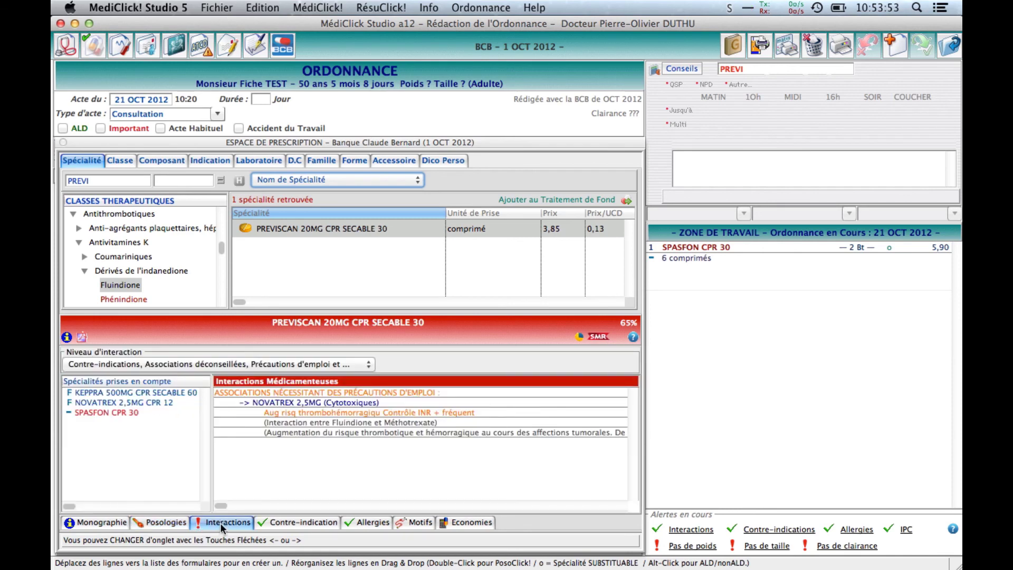